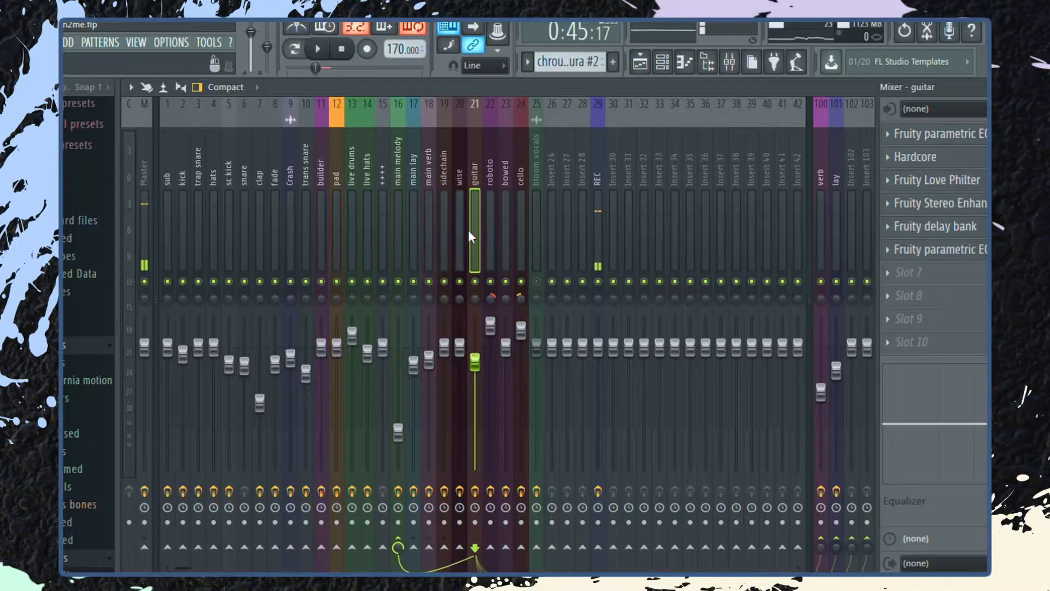
Step: Examine the routing of the wise, guitar, roboto and bowed mixer tracks, ending on the sidechain track
click(463, 230)
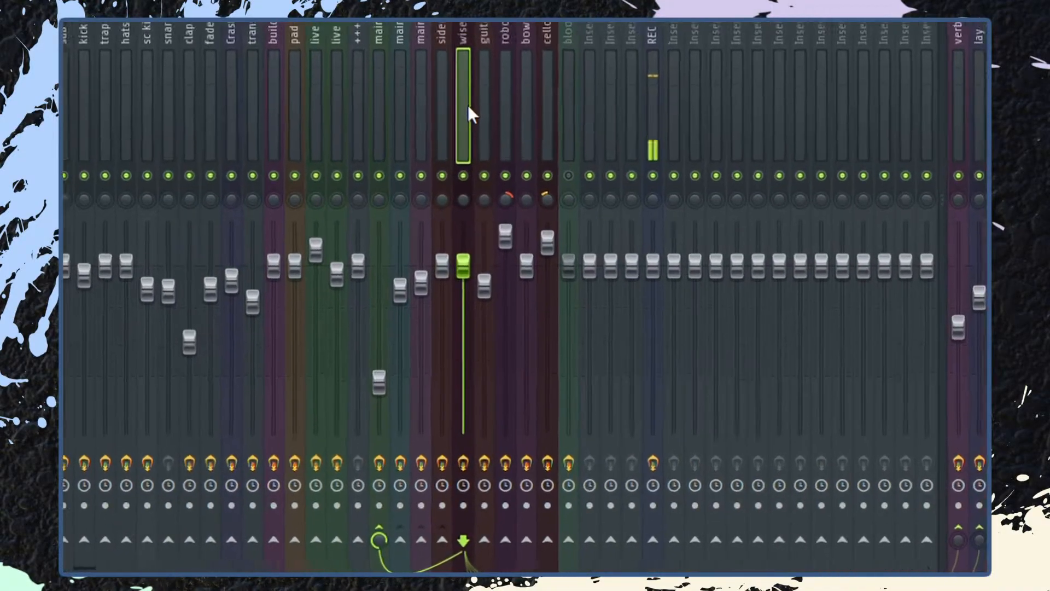
click(476, 229)
click(490, 230)
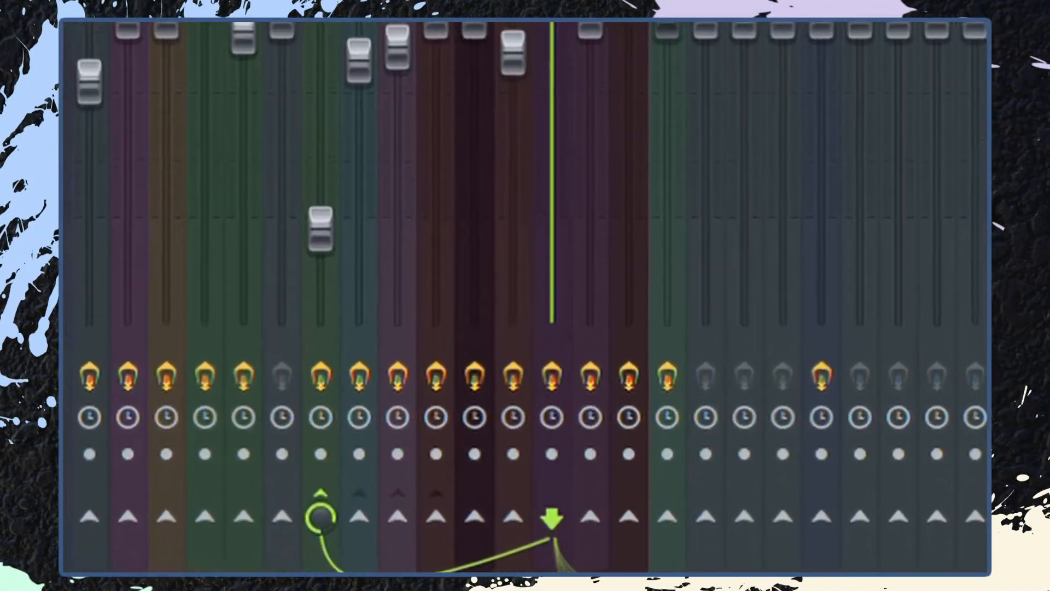
click(569, 229)
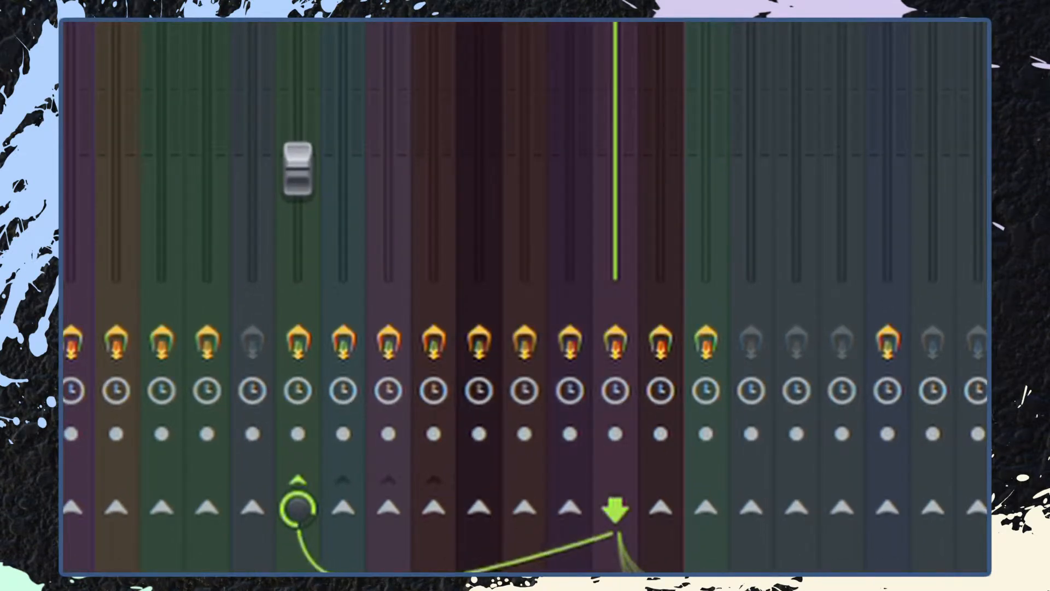
key(Left)
key(Left)
key(Left)
key(Left)
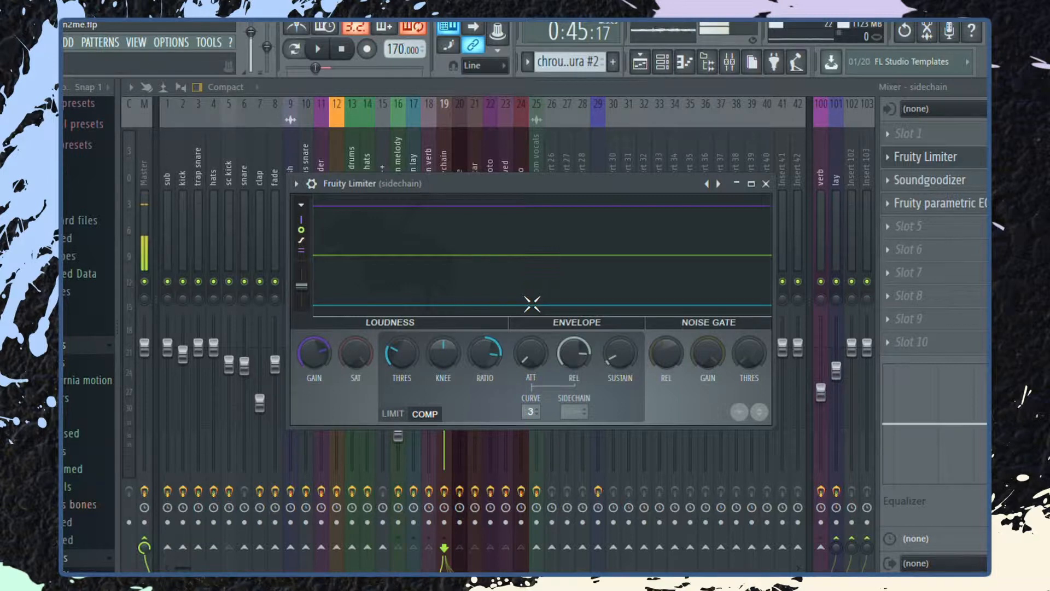
Step: Play the song section with the sidechain track's Fruity Limiter open to examine how it ducks the signal
key(space)
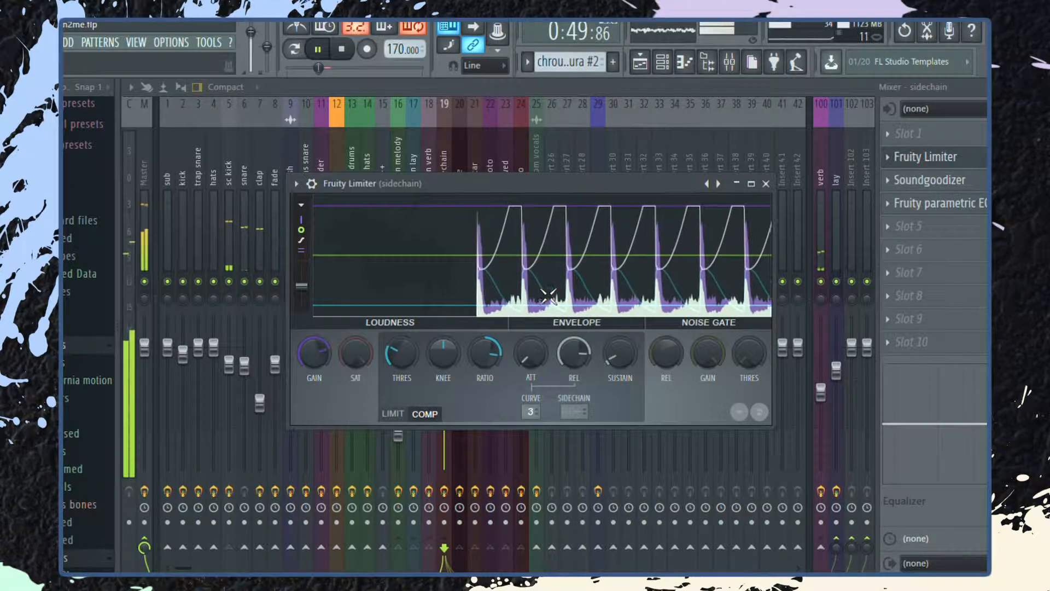
key(space)
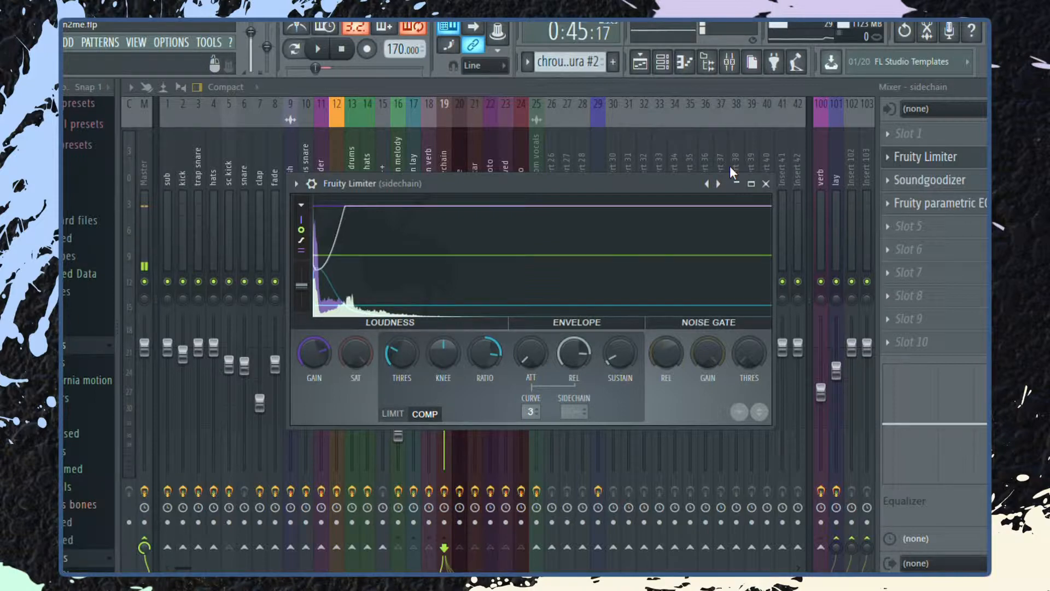
key(space)
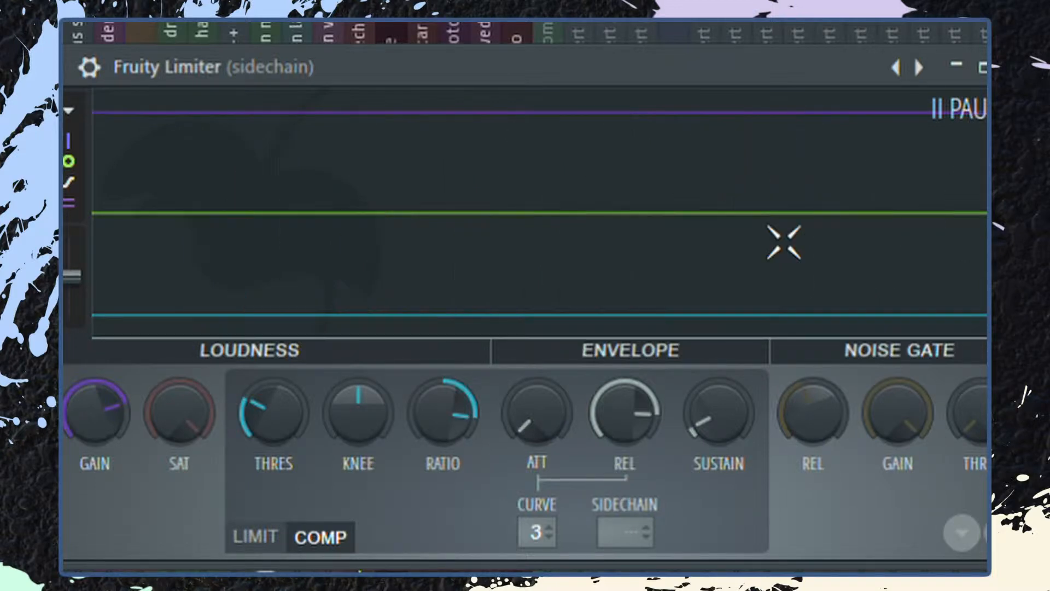
Step: Resume and pause the Fruity Limiter's waveform display, and lower the envelope release slightly on the sidechain track
click(775, 242)
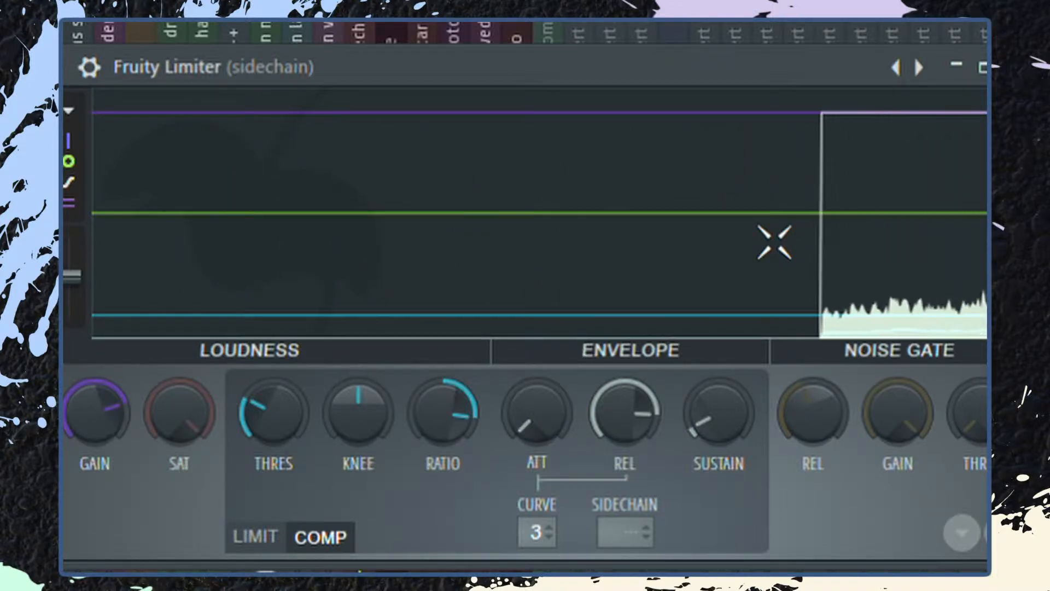
click(775, 242)
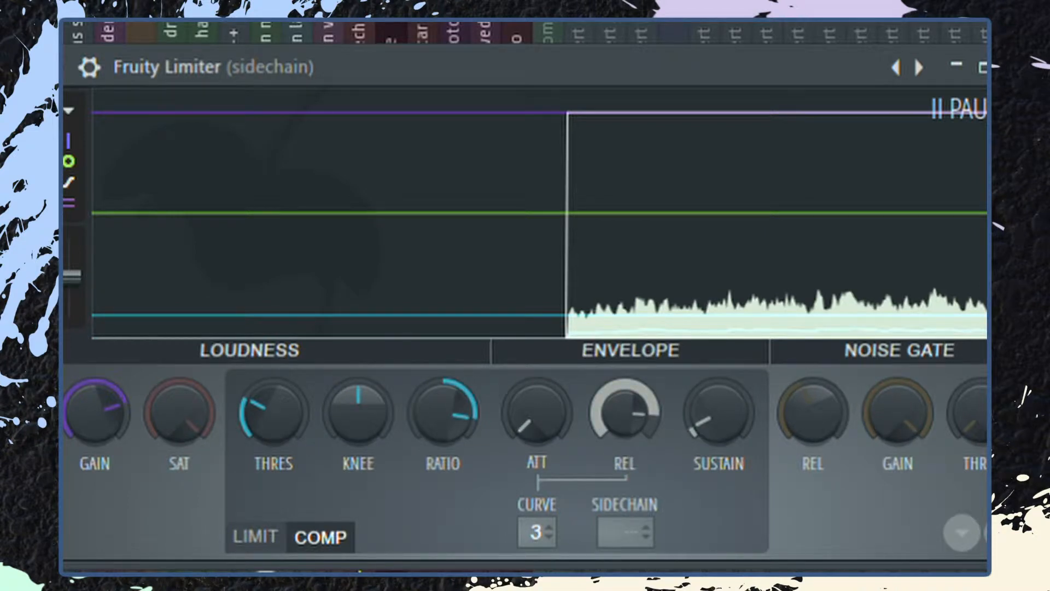
drag(625, 431, 625, 460)
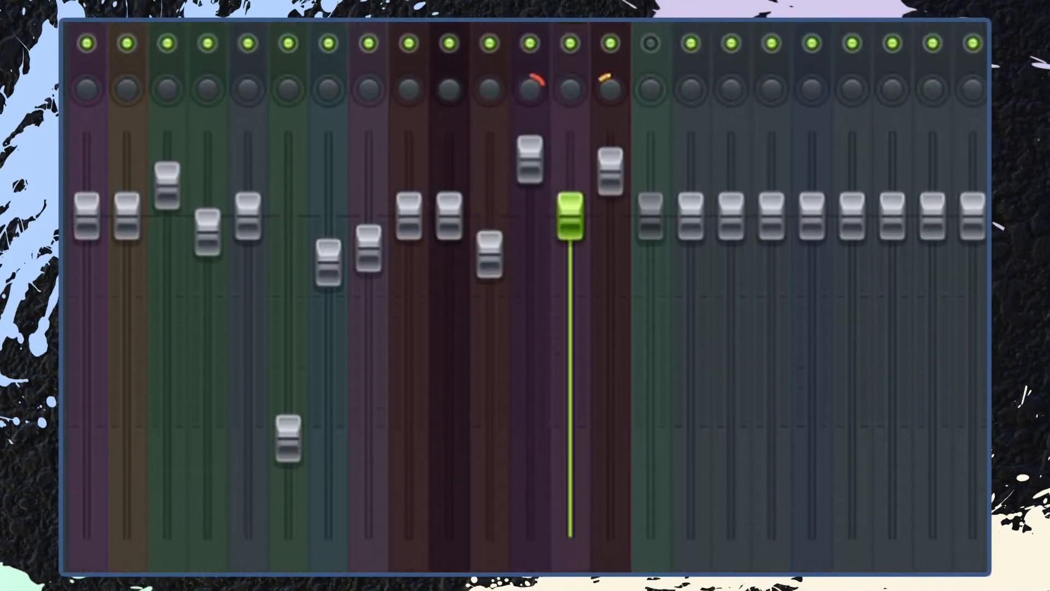
Step: Go back through the mixer tracks from bowed to sidechain to check which ones feed the sidechain
key(Left)
key(Left)
key(Left)
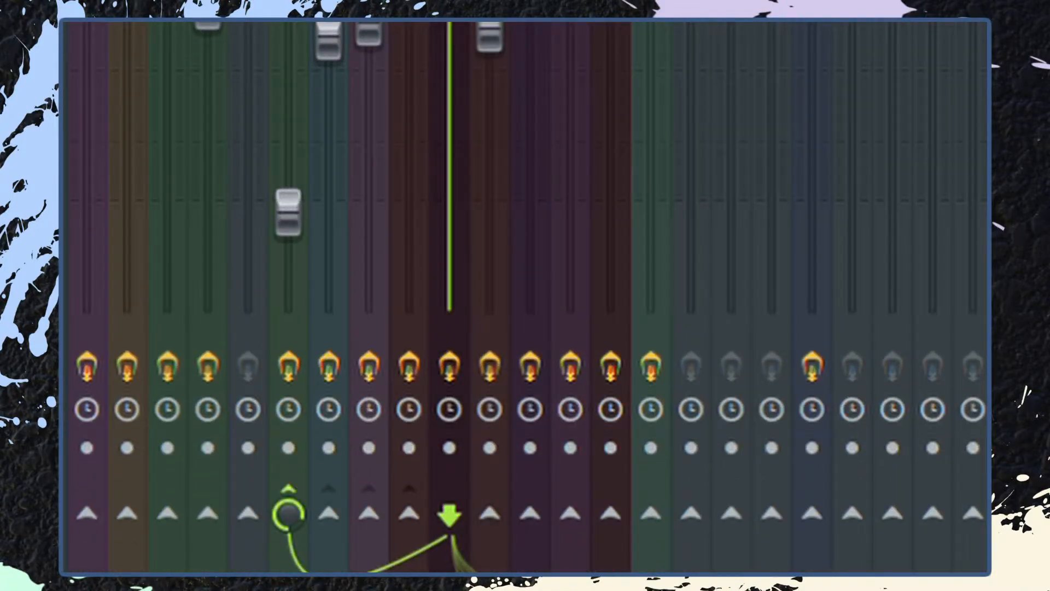
key(Left)
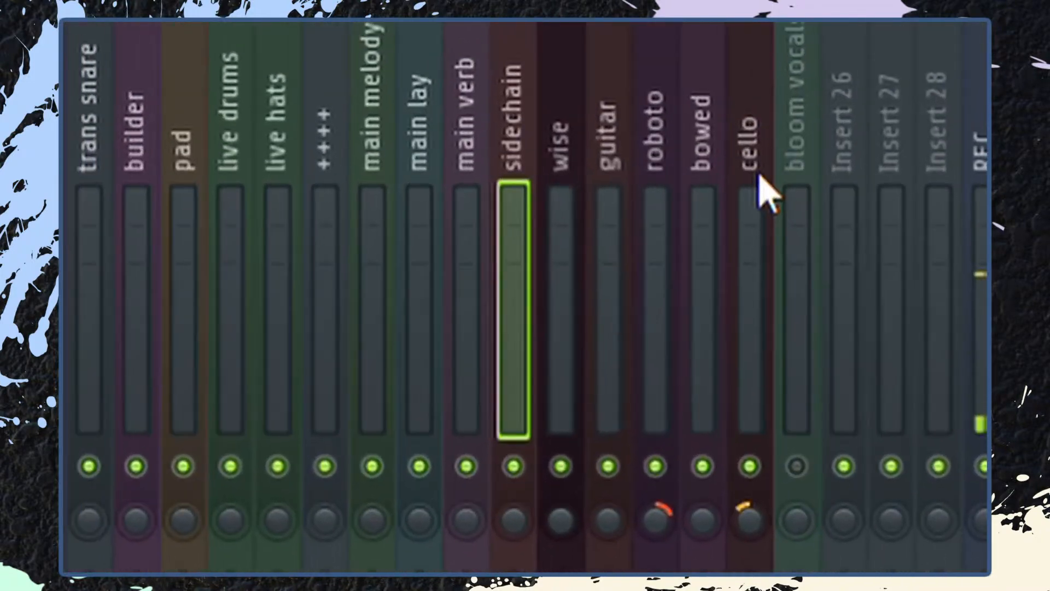
Step: Select the sc kick mixer track to examine the source that drives the sidechain
key(Left)
key(Left)
key(Left)
key(Left)
key(Left)
key(Left)
key(Left)
key(Left)
key(Left)
key(Left)
key(Left)
key(Left)
key(Left)
key(Left)
key(Left)
key(Right)
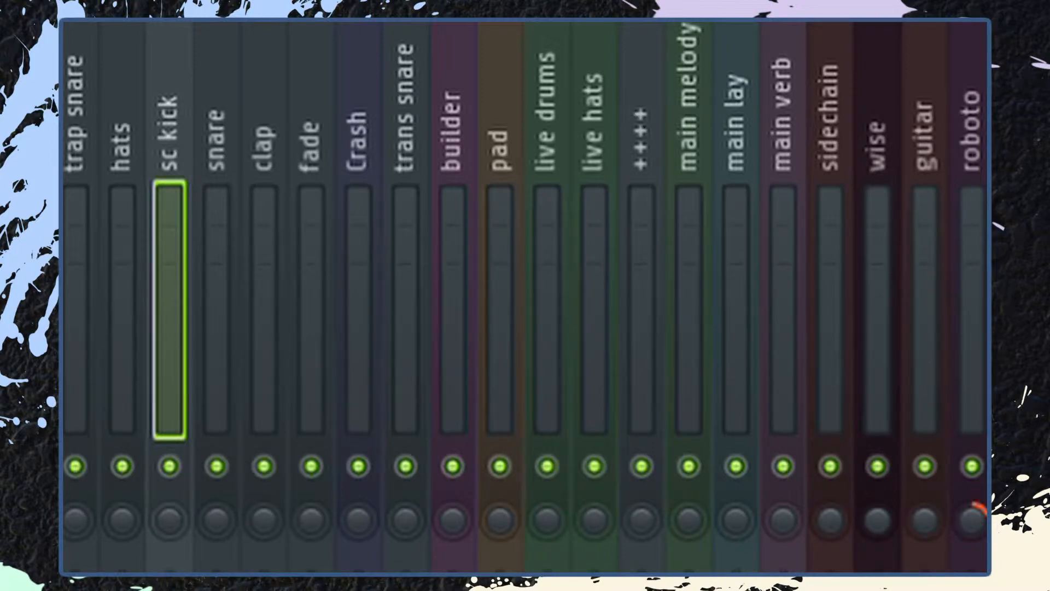
Step: Examine the mixer tracks from wise through bowed again, ending on the sc kick track
scroll(943, 195, down, 6)
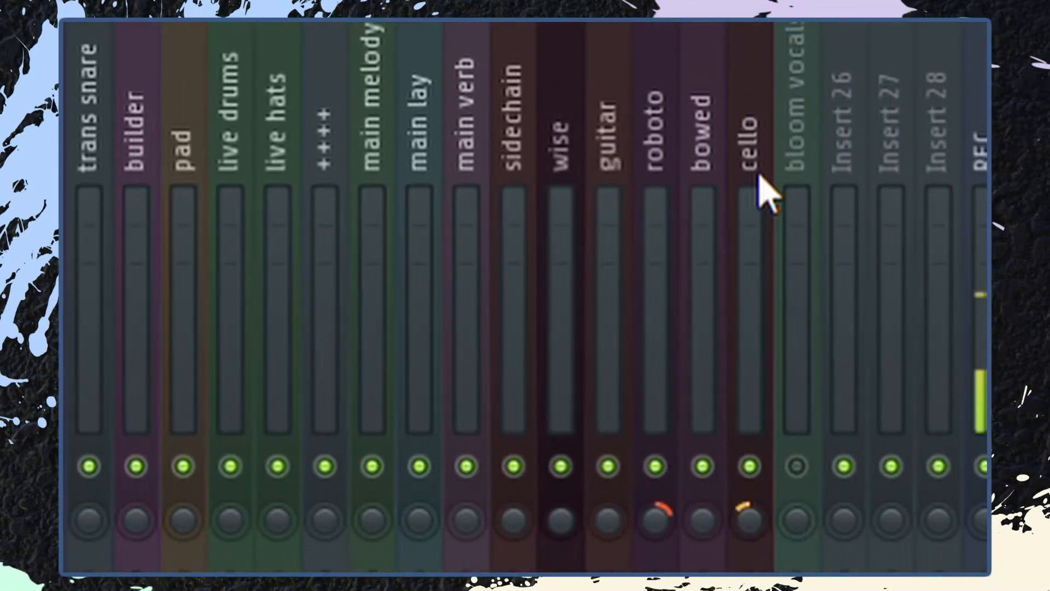
click(525, 283)
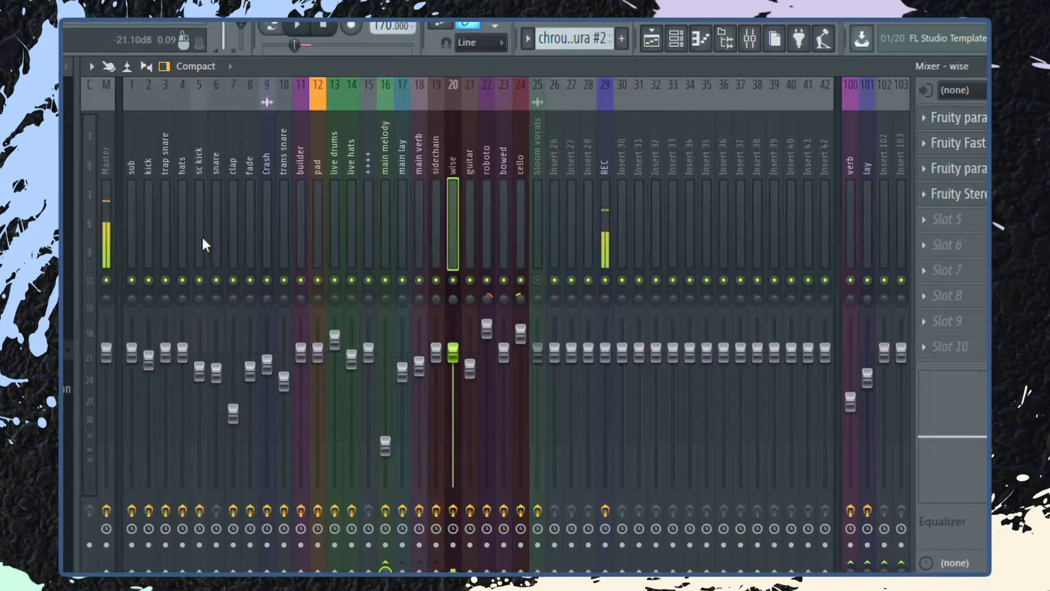
key(Right)
key(Right)
key(Right)
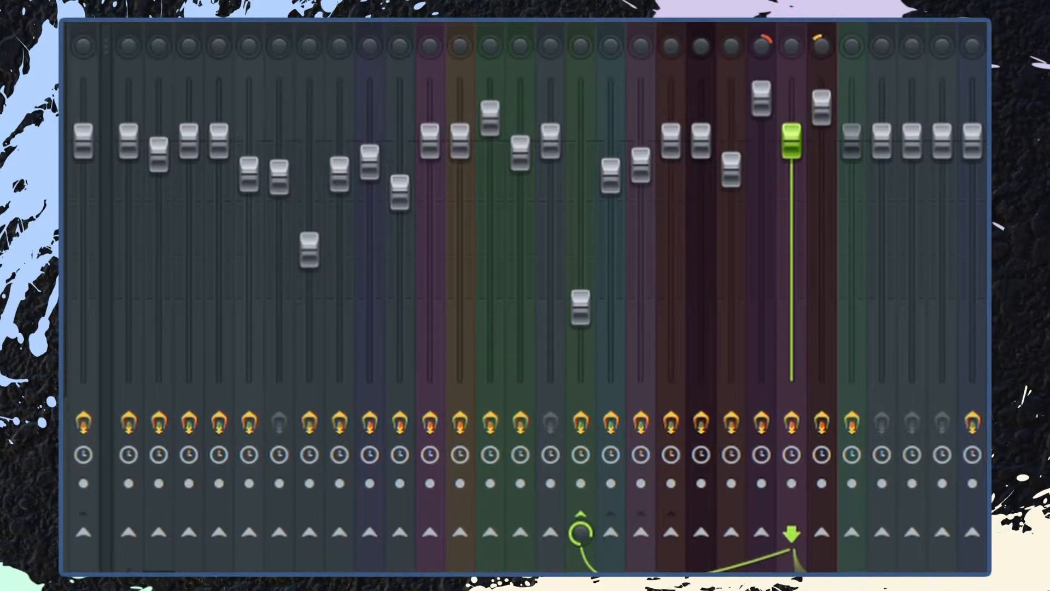
click(249, 174)
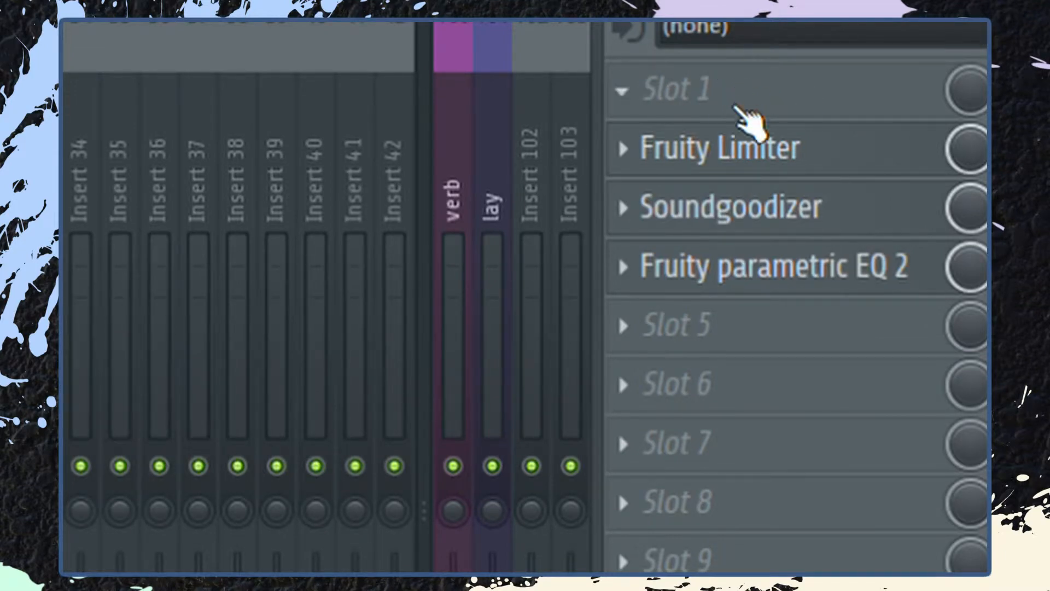
Step: Open the Fruity Limiter on the sidechain track and inspect its effect chain, including the Soundgoodizer
click(782, 155)
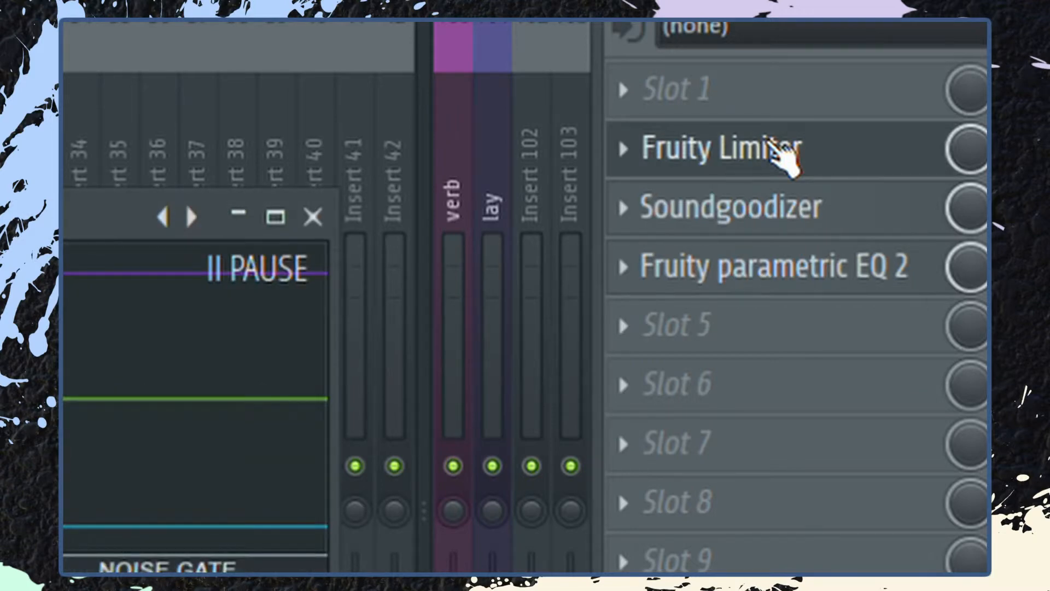
click(758, 202)
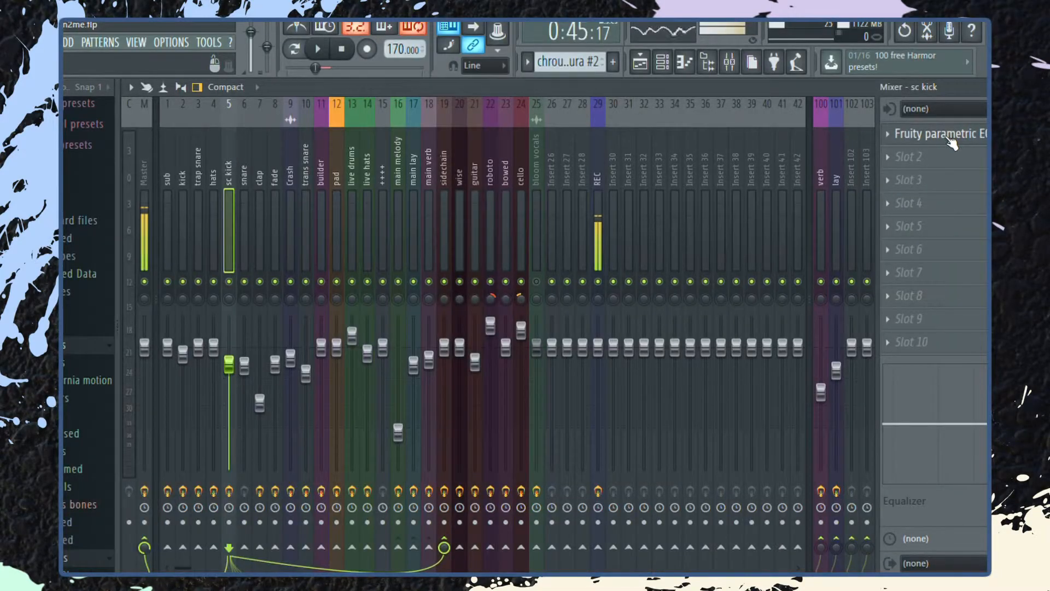
Step: Open the sc kick track's Fruity parametric EQ 2 and move its window slightly higher over the mixer
click(951, 140)
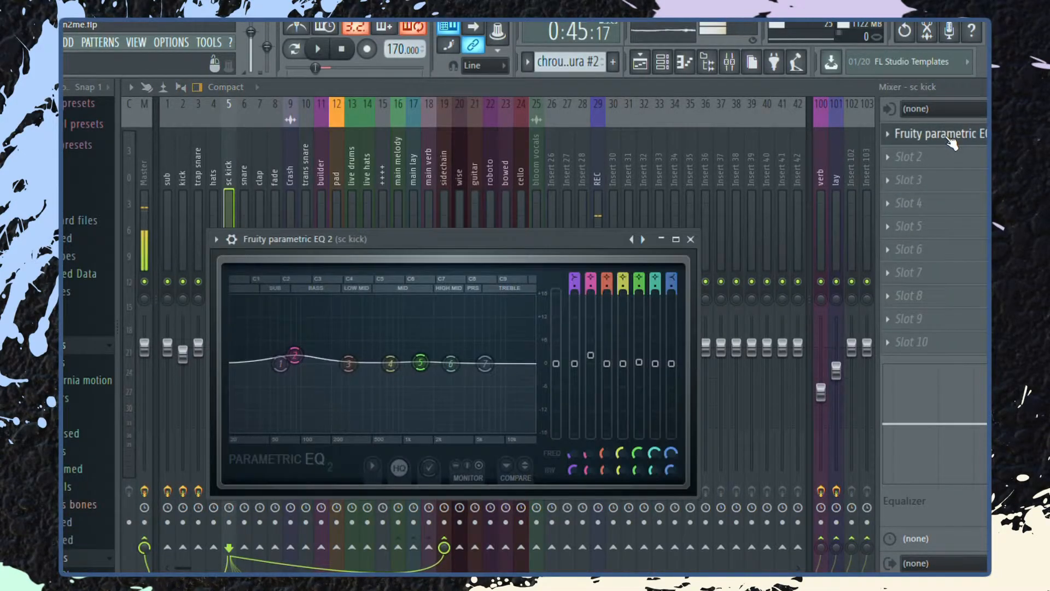
drag(584, 239, 577, 194)
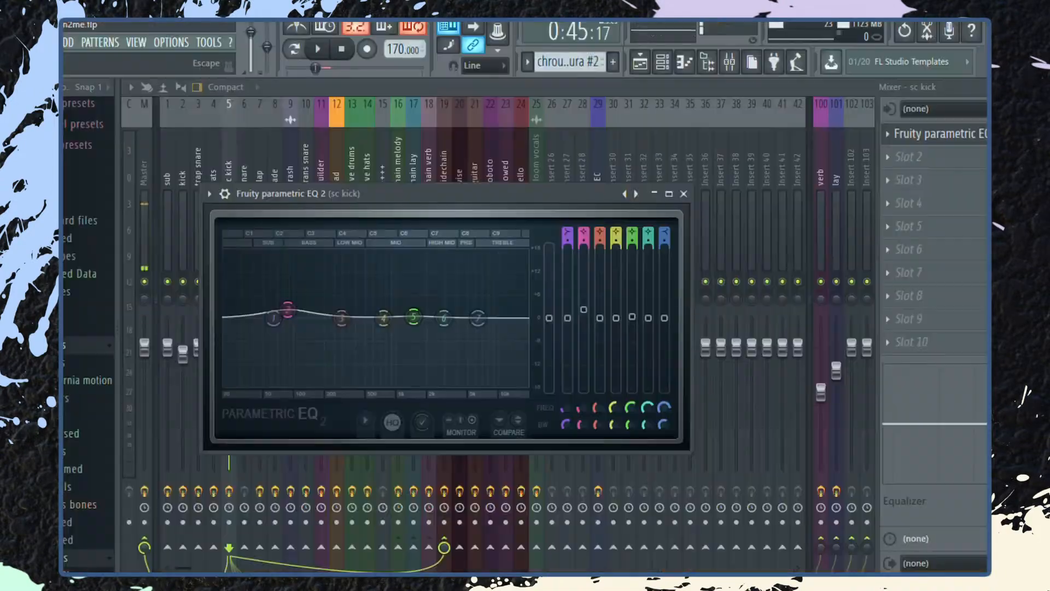
Step: Hide the mixer to reveal the playlist, and place the sc kick EQ window above the sidechain EQ window for comparison
key(F9)
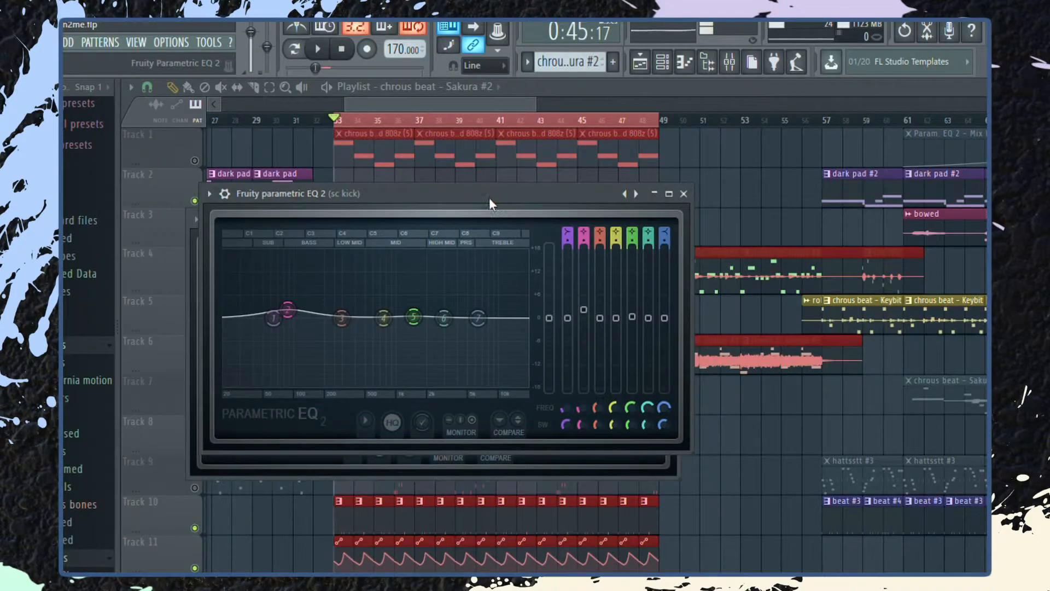
drag(509, 208, 731, 147)
drag(354, 219, 572, 285)
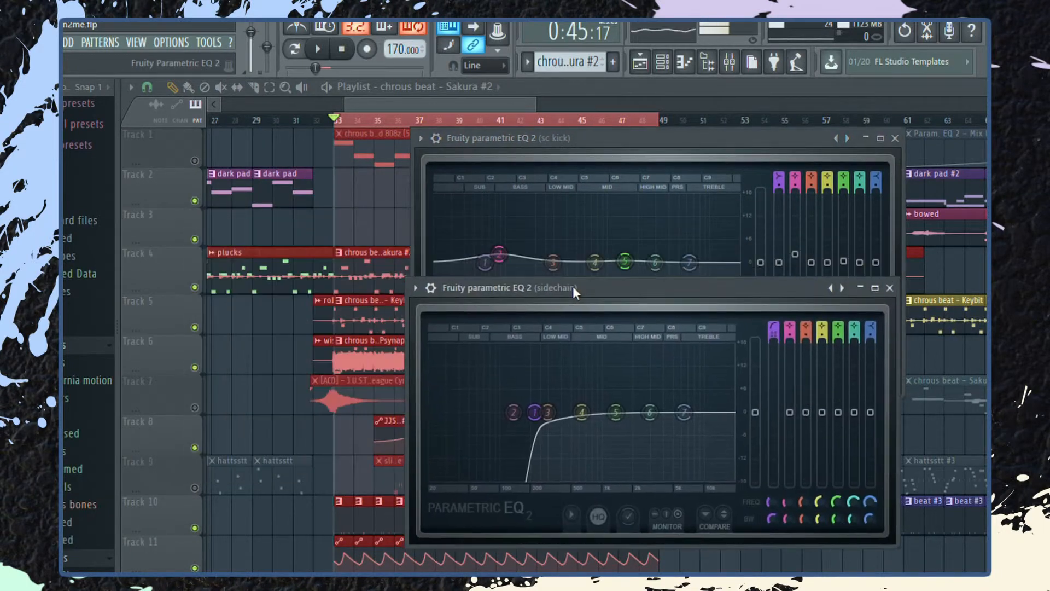
click(592, 137)
drag(592, 137, 587, 110)
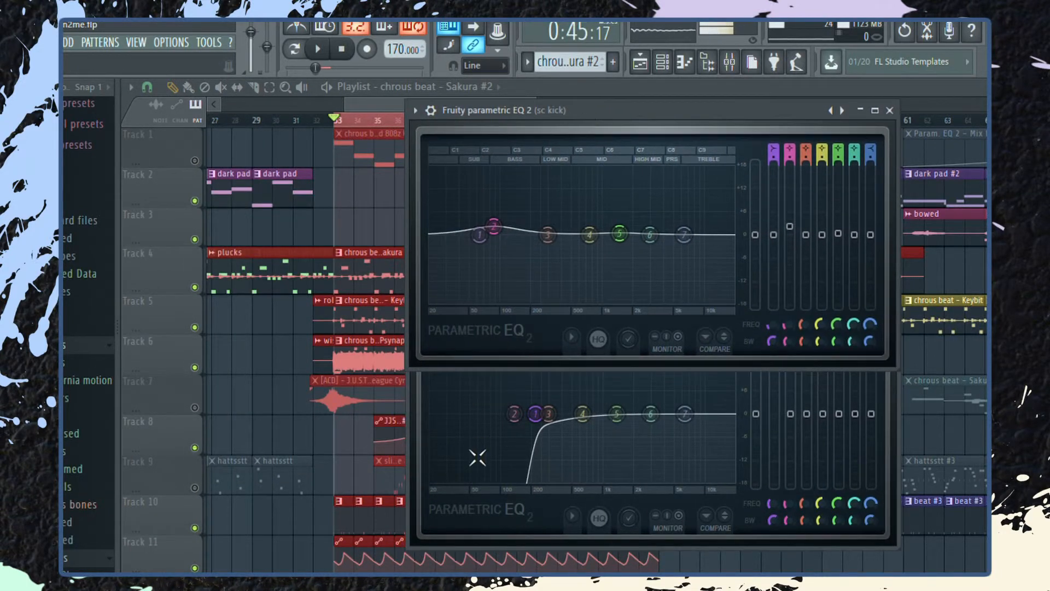
click(476, 498)
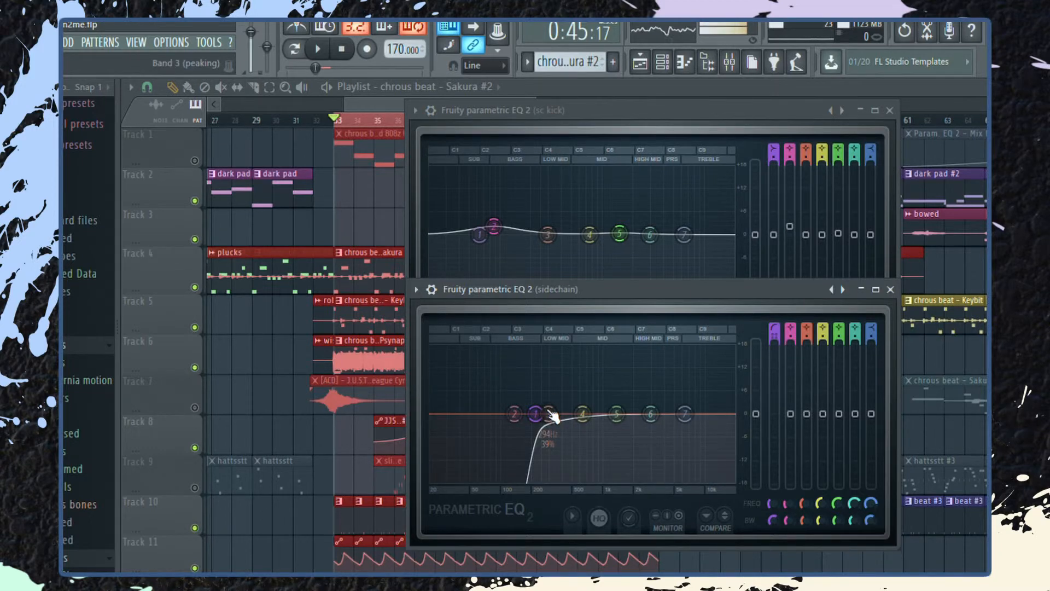
Step: Play the song section to examine the sidechain track's signal in Fruity parametric EQ 2
key(space)
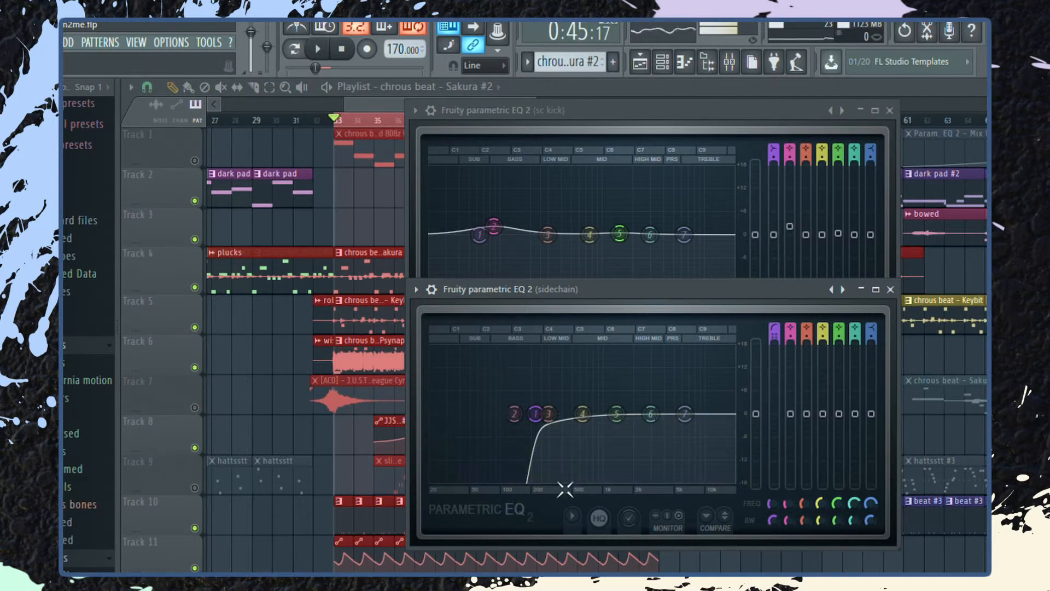
key(space)
key(space)
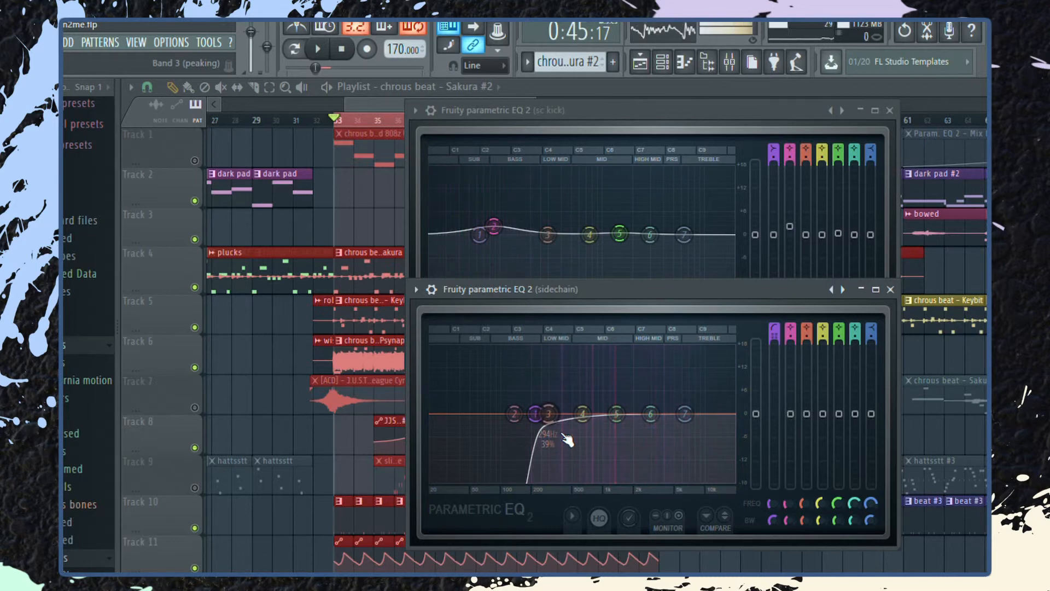